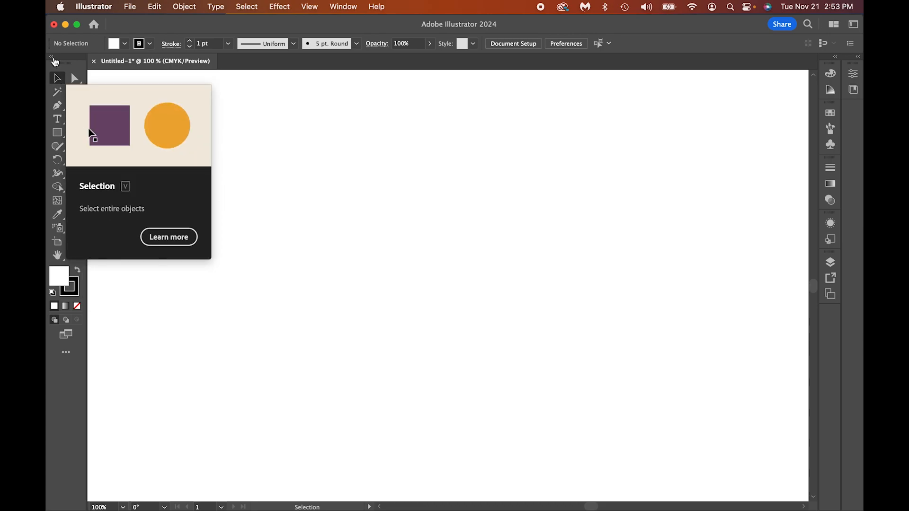
Step: Collapse the toolbar to a single column and detach the shape tools as a floating group above the artwork
left_click(53, 59)
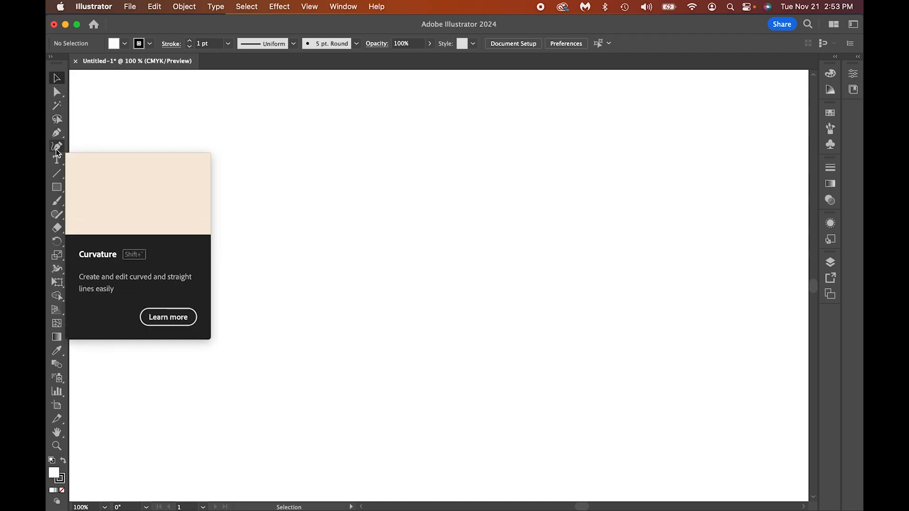
left_click(58, 190)
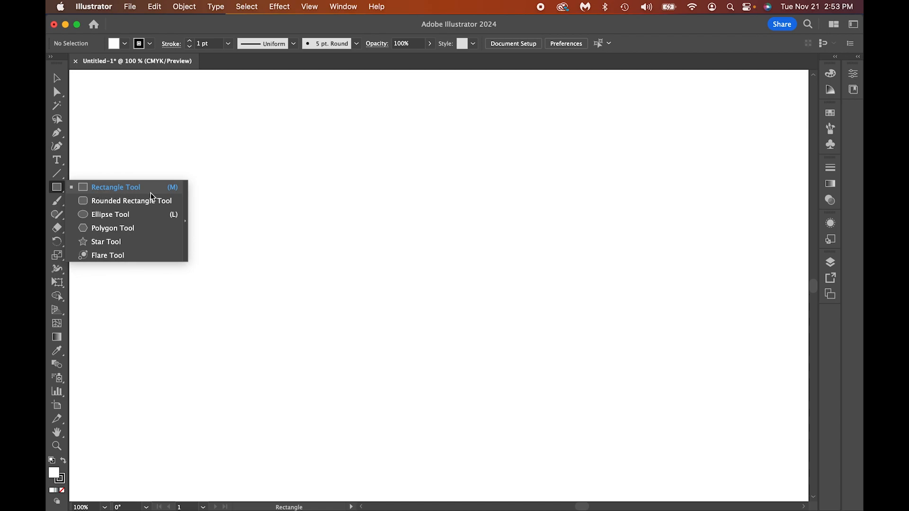
left_click(185, 207)
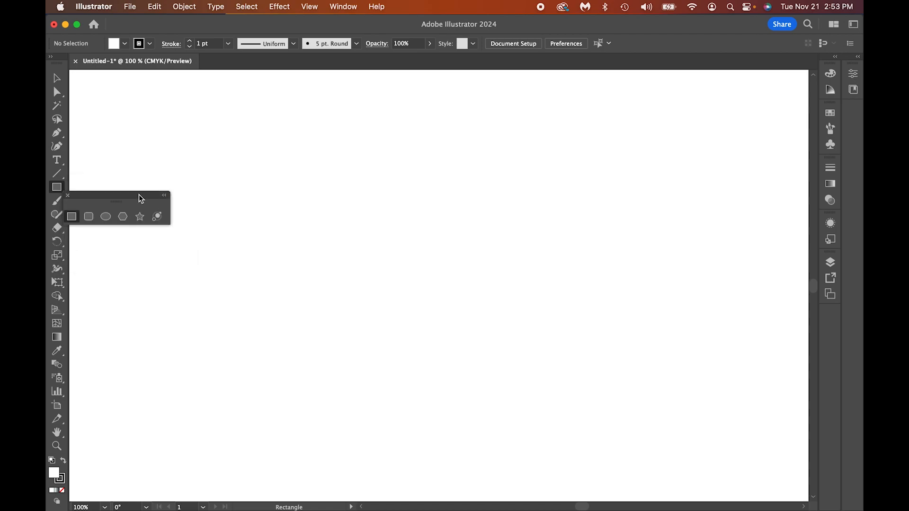
left_click_drag(140, 197, 506, 132)
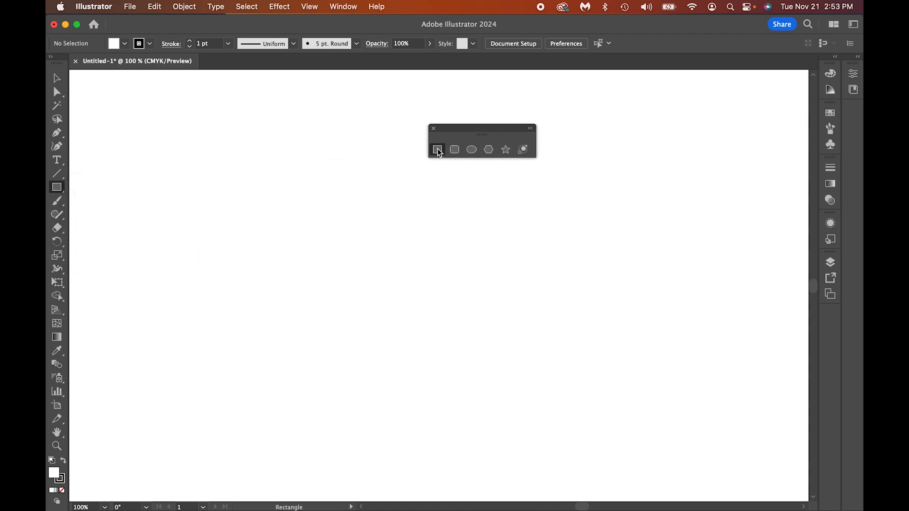
Step: Draw a near-square rectangle, a rounded rectangle and a circle side by side on the artboard
left_click_drag(155, 183, 275, 299)
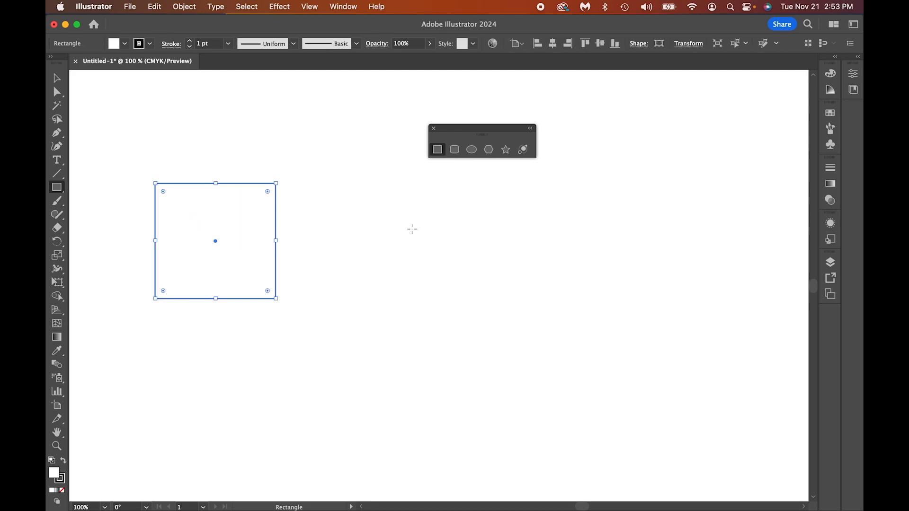
left_click(454, 150)
left_click_drag(316, 243, 449, 372)
left_click(472, 150)
left_click_drag(507, 203, 662, 364)
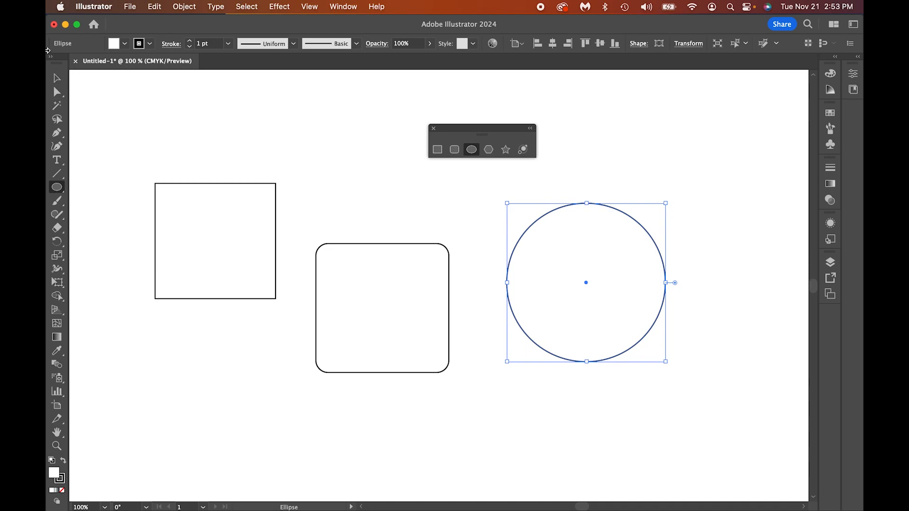
Step: Expand the toolbar to two columns and move the circle and the square so both overlap the rounded rectangle
left_click(50, 57)
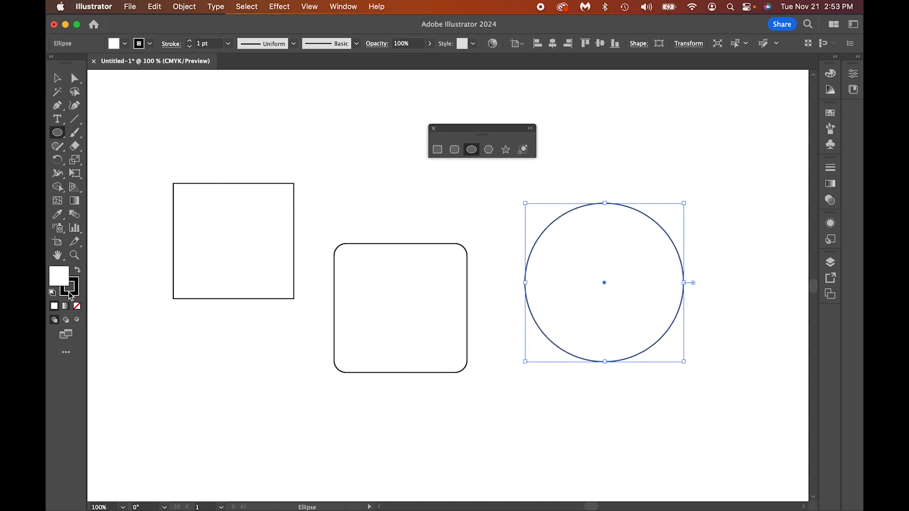
left_click(57, 78)
left_click_drag(584, 239, 491, 238)
left_click_drag(267, 228, 350, 232)
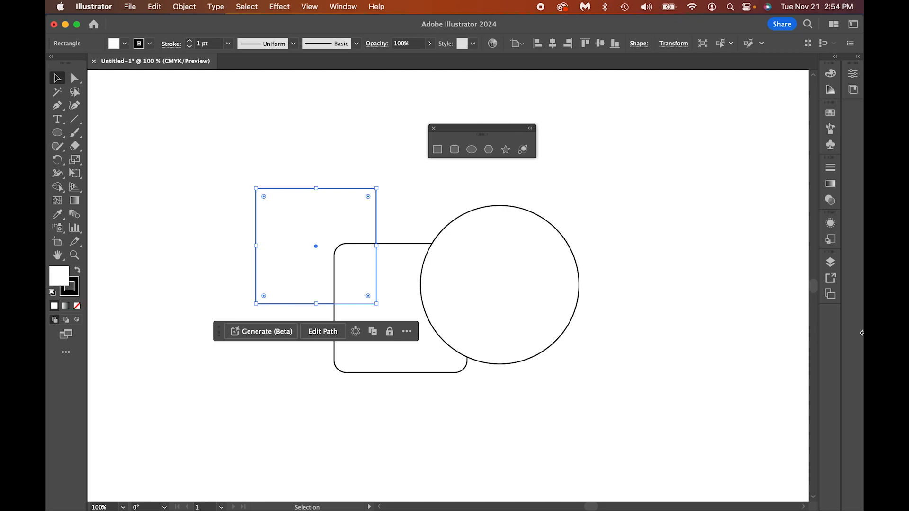
Step: Show the document's layers and bring the square to the front of the stacking order
left_click(831, 263)
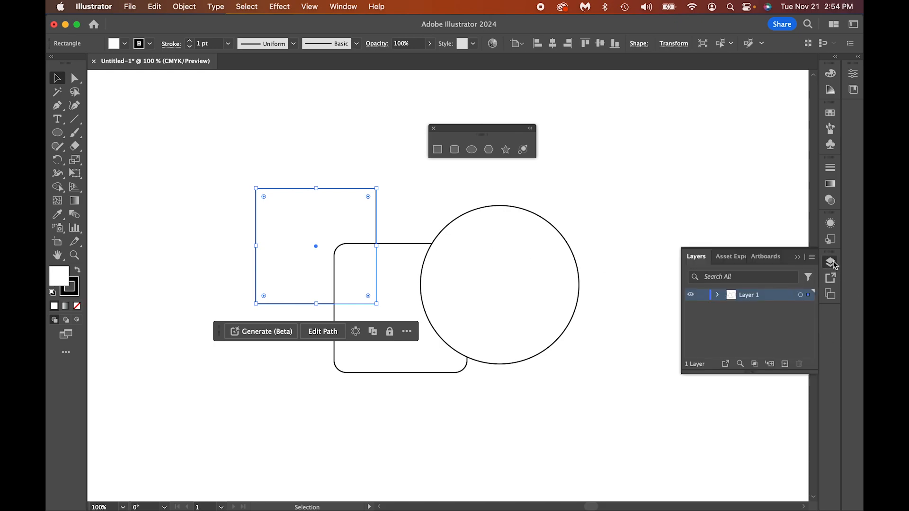
left_click(625, 201)
left_click(327, 207)
left_click(178, 9)
mouse_move(187, 36)
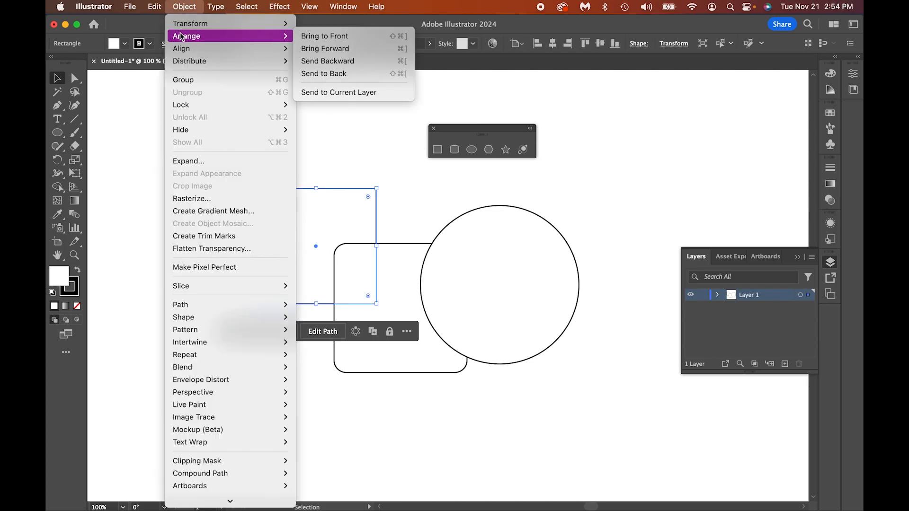
left_click(307, 38)
left_click(293, 103)
left_click(286, 206)
left_click_drag(266, 202, 205, 197)
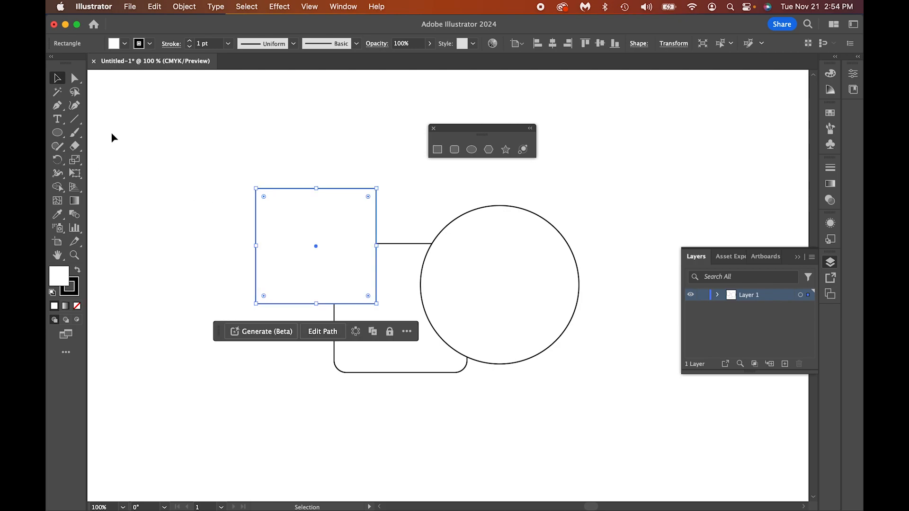
Step: Draw a tilted triangle with the Polygon tool above and beside the circle, reducing the sides to three
left_click(489, 150)
left_click_drag(636, 181, 672, 225)
key("Down")
key("Down")
key("Down")
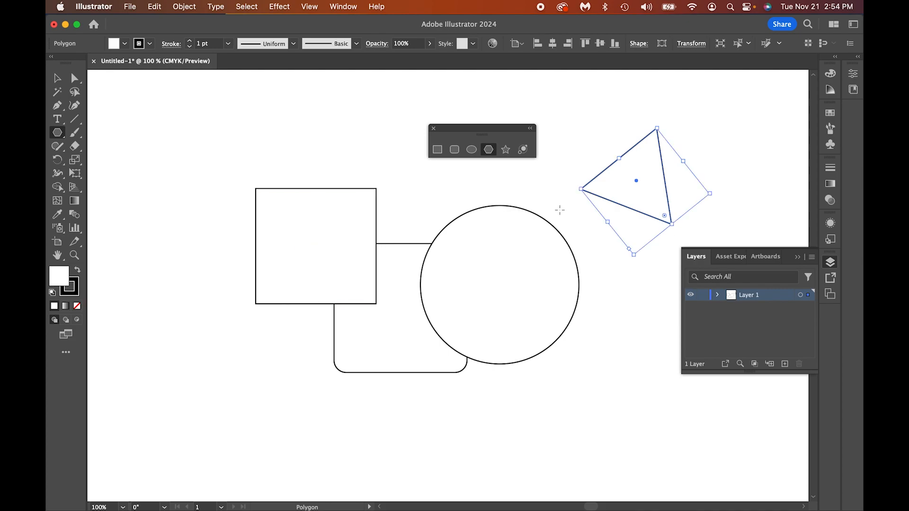
Step: Draw a large 13-pointed star above and beside the square, increasing the point count while drawing
left_click(506, 149)
left_click_drag(170, 175, 238, 230)
key("Up")
key("Up")
key("Up")
key("Up")
key("Up")
key("Up")
key("Up")
key("Up")
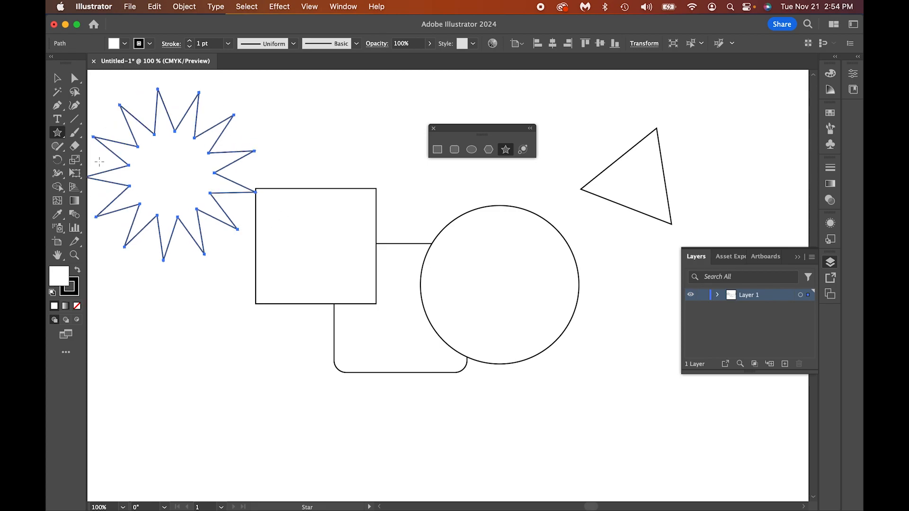
Step: Move the square slightly toward the star so the two shapes overlap
left_click(57, 78)
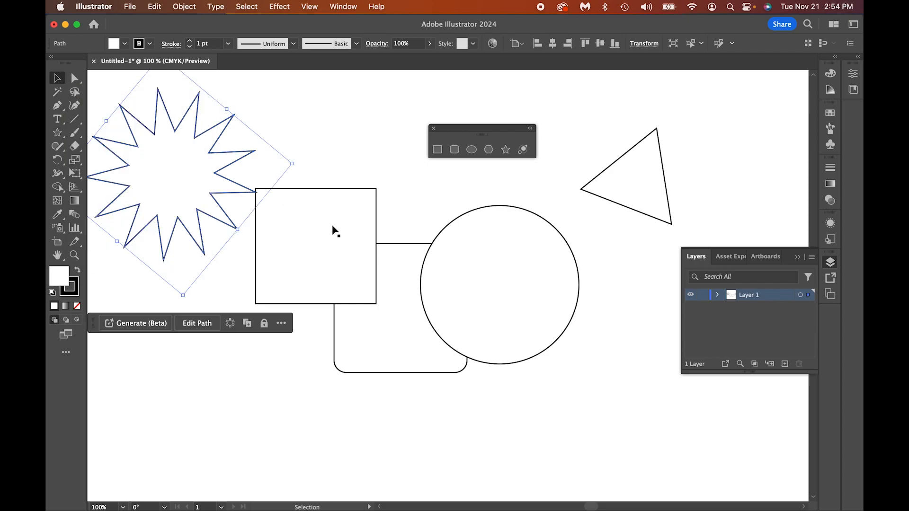
left_click(345, 223)
left_click_drag(344, 223, 319, 215)
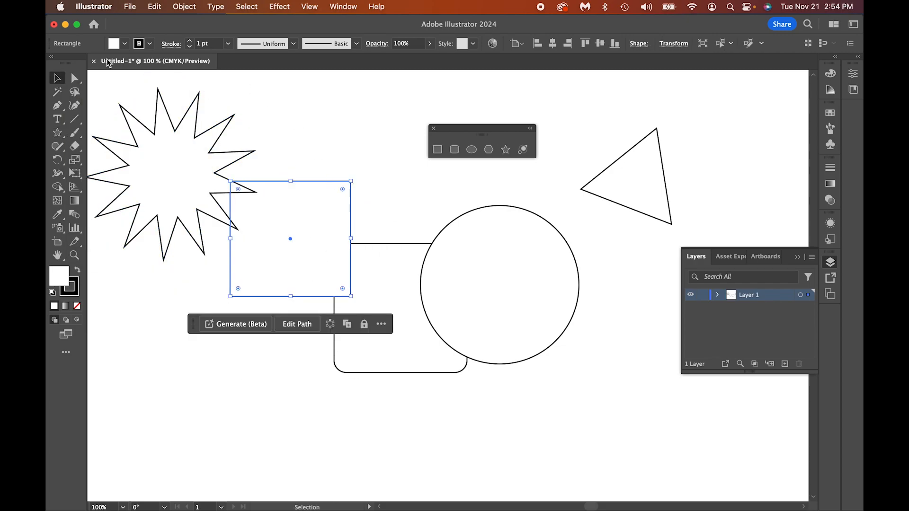
Step: Stretch the square's upper-right corner, the triangle's left corner and one lower star point outward with Direct Selection
left_click(73, 79)
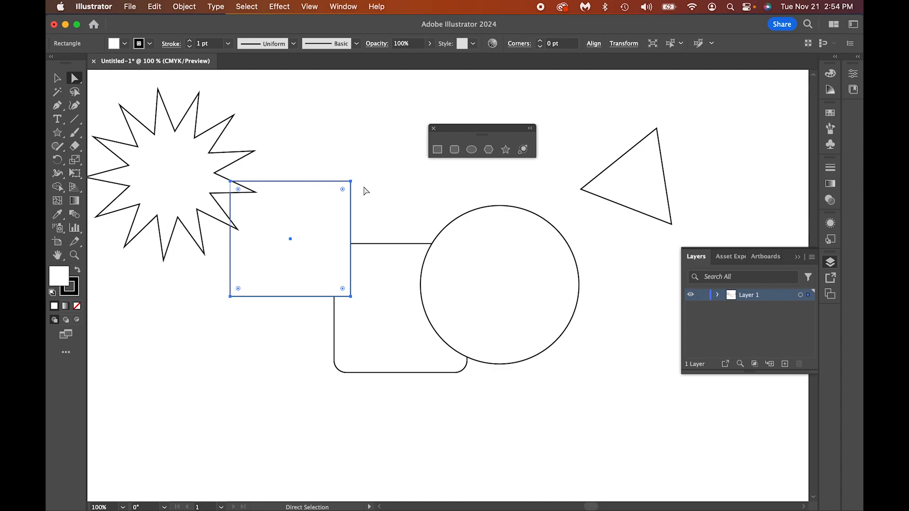
left_click_drag(353, 185, 415, 101)
left_click_drag(583, 190, 490, 104)
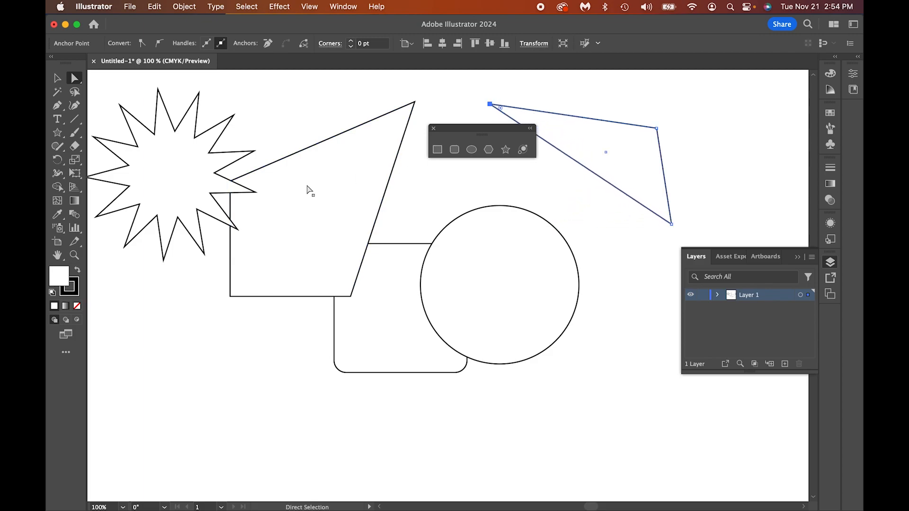
left_click_drag(237, 230, 288, 327)
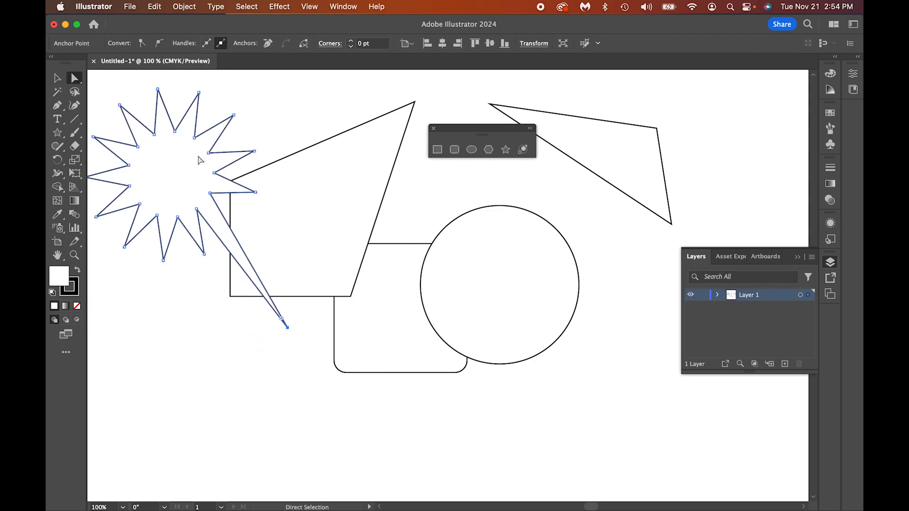
Step: Bend one of the star's upper-right spikes into a rounded lobe with the Curvature tool
left_click(78, 109)
left_click_drag(220, 138, 210, 115)
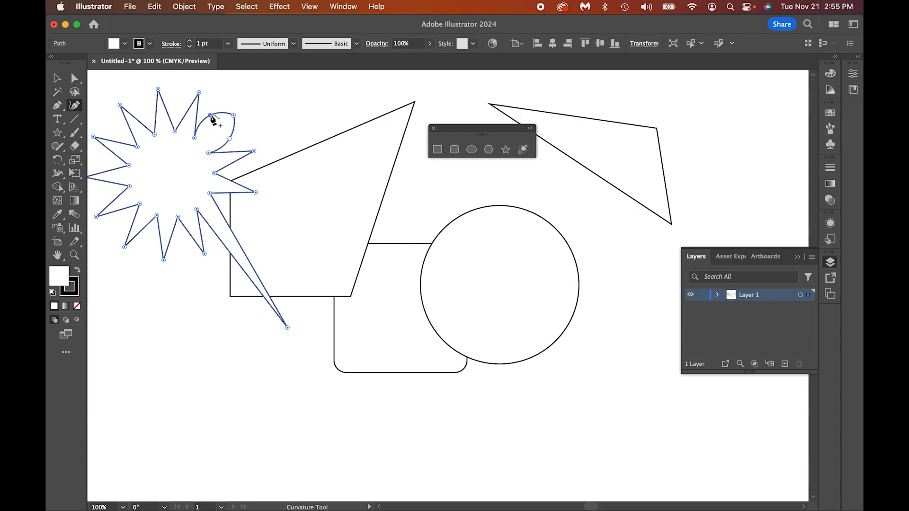
left_click(65, 77)
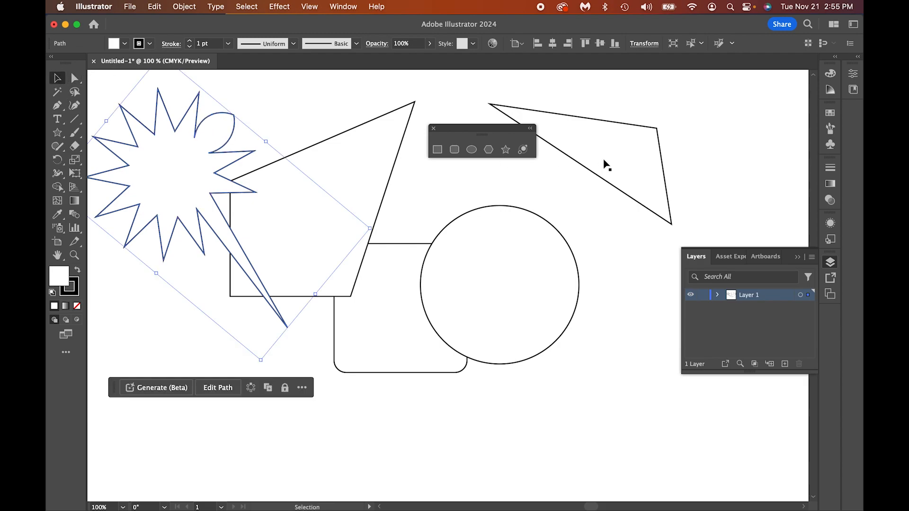
Step: Bow the triangle's long lower edge down over the circle with the Curvature tool and close the floating shape tools
left_click(606, 165)
left_click(75, 106)
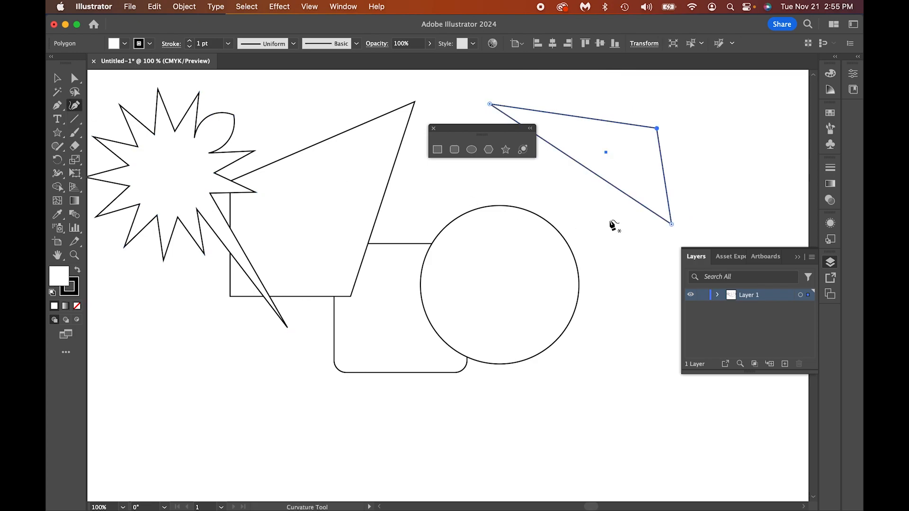
left_click_drag(601, 179, 548, 265)
left_click(435, 129)
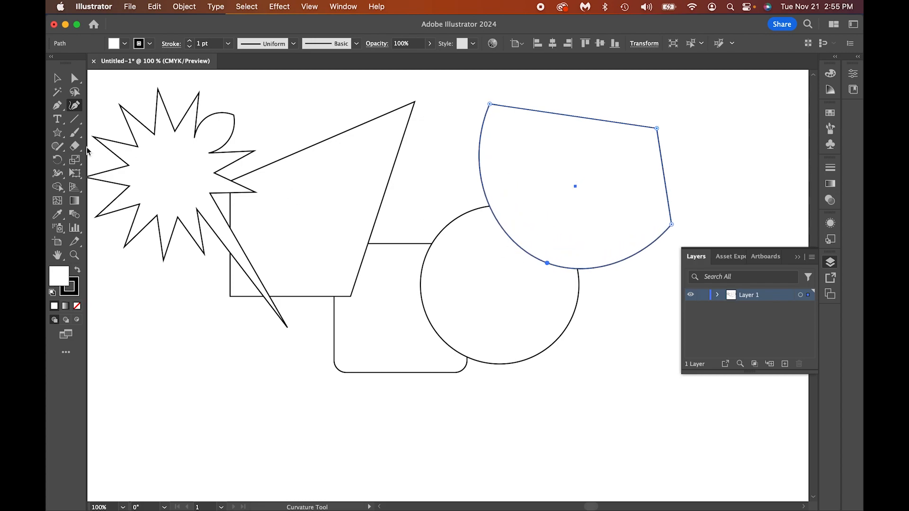
Step: Merge the reshaped square, rounded rectangle, circle and curved triangle into one shape with Shape Builder
key("v")
left_click(363, 256)
left_click(555, 433)
left_click_drag(623, 417, 334, 163)
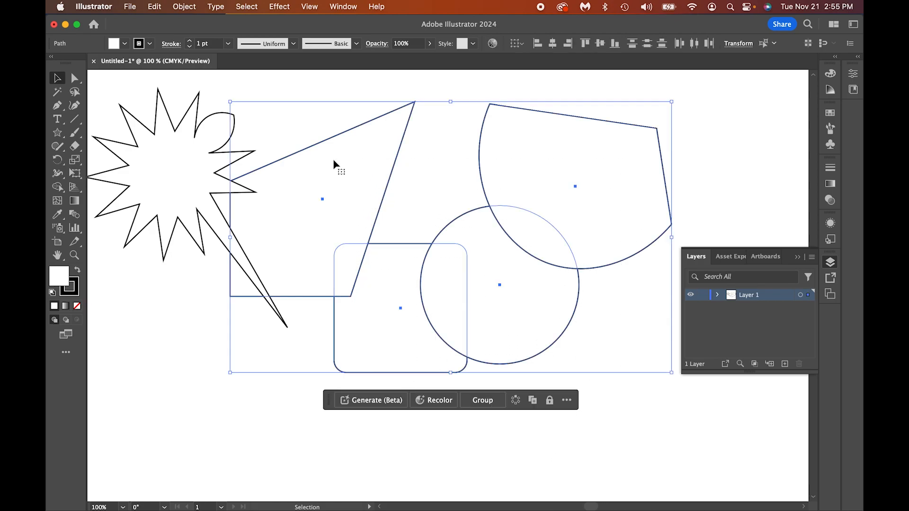
left_click(57, 188)
mouse_move(601, 170)
left_mouse_down()
mouse_move(571, 181)
mouse_move(505, 281)
mouse_move(395, 305)
mouse_move(332, 204)
left_mouse_up()
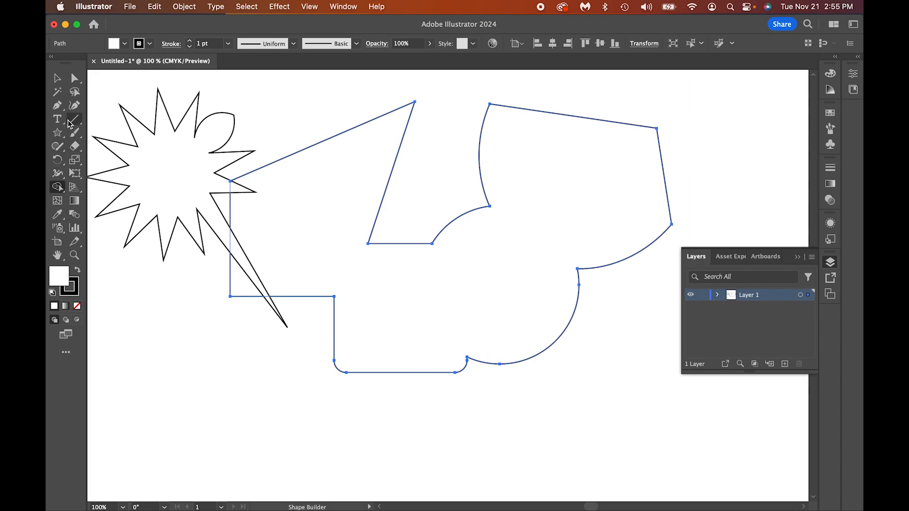
left_click(57, 133)
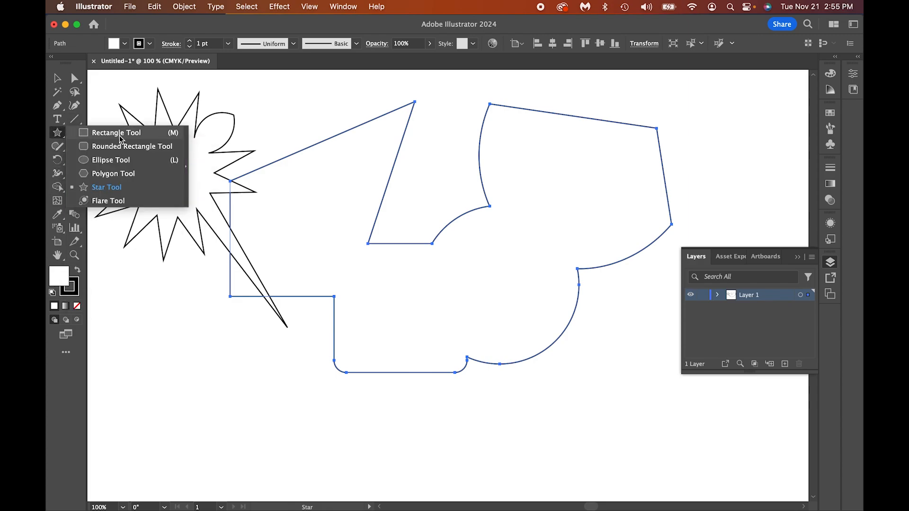
left_click(108, 201)
left_click_drag(560, 190, 574, 213)
key("Delete")
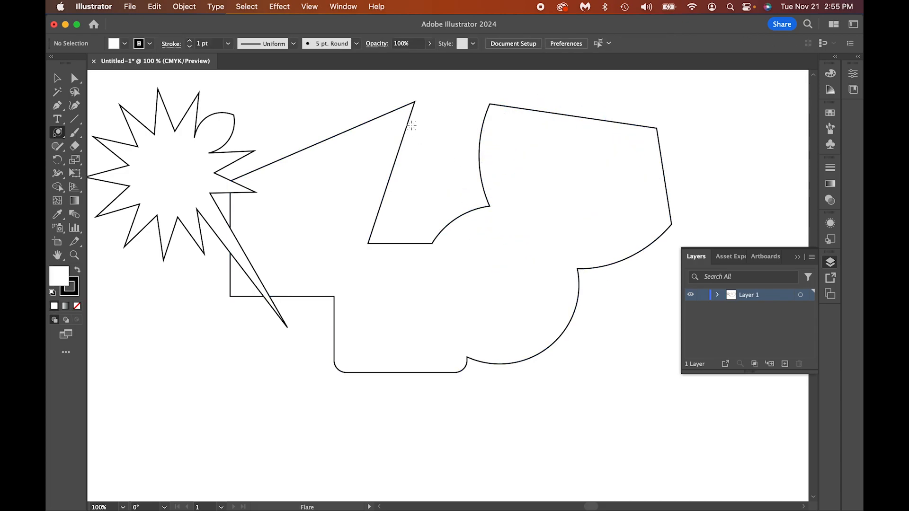
Step: Draw a smaller multi-pointed star inside the upper-right part of the merged shape
left_click(57, 132)
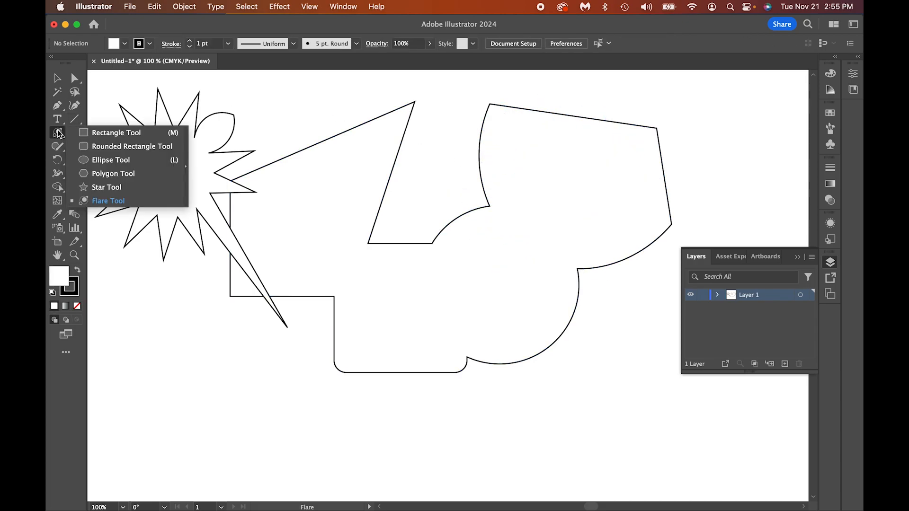
left_click(102, 187)
left_click_drag(563, 184, 611, 232)
left_click(57, 76)
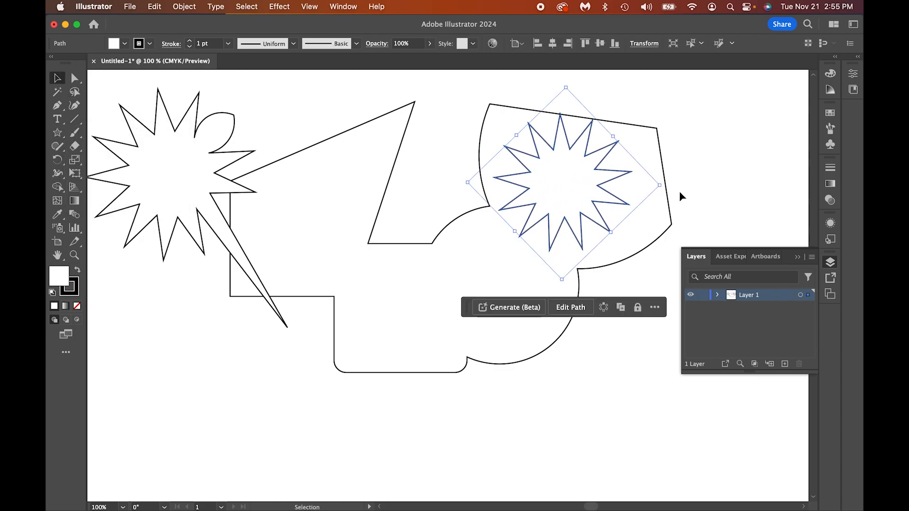
Step: Cut the smaller star out of the merged shape with the Minus Front pathfinder operation
left_click(670, 224)
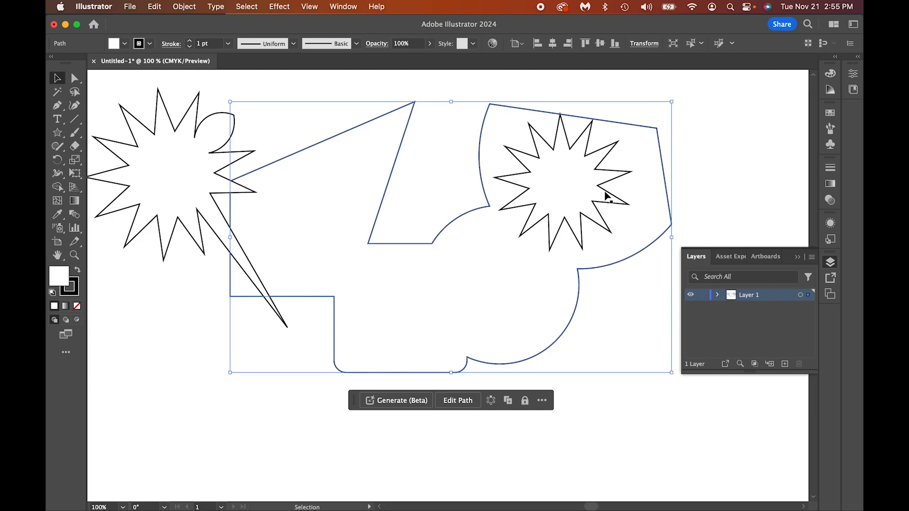
left_click(611, 220)
left_click(662, 231)
left_click(610, 183, "shift")
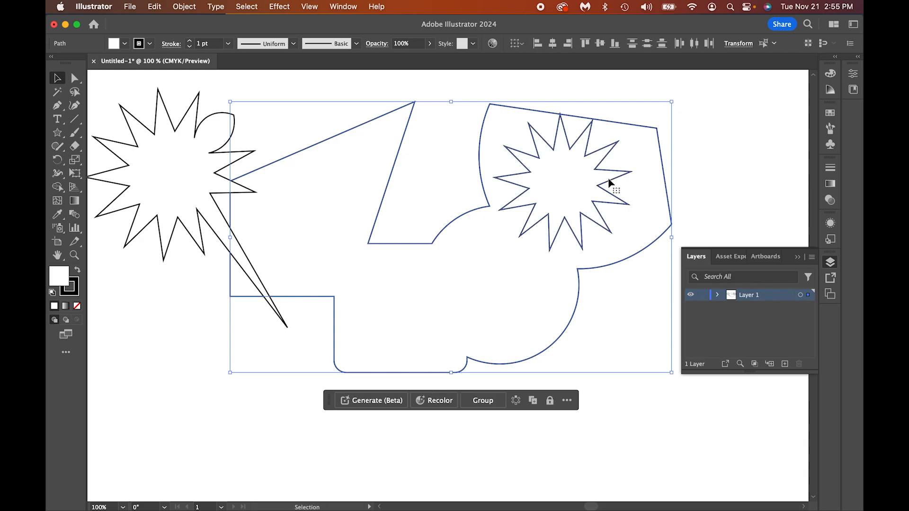
left_click(854, 74)
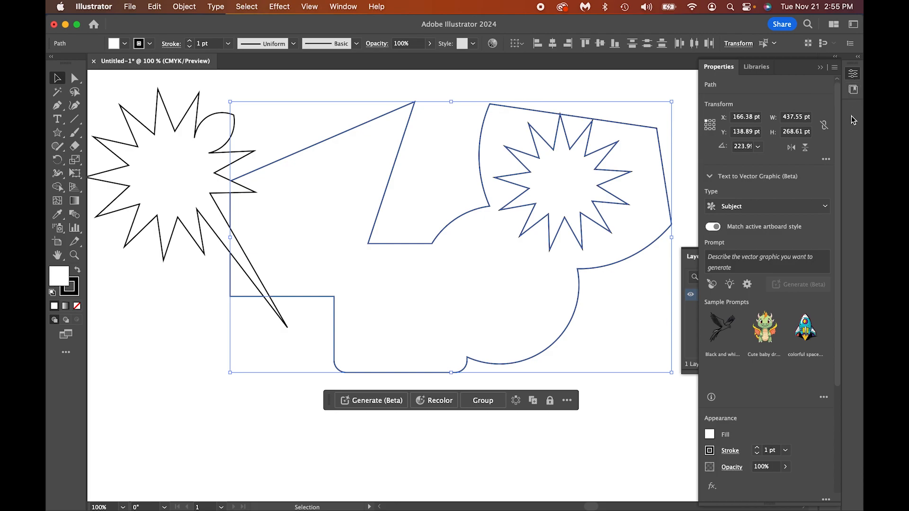
left_click_drag(840, 130, 842, 286)
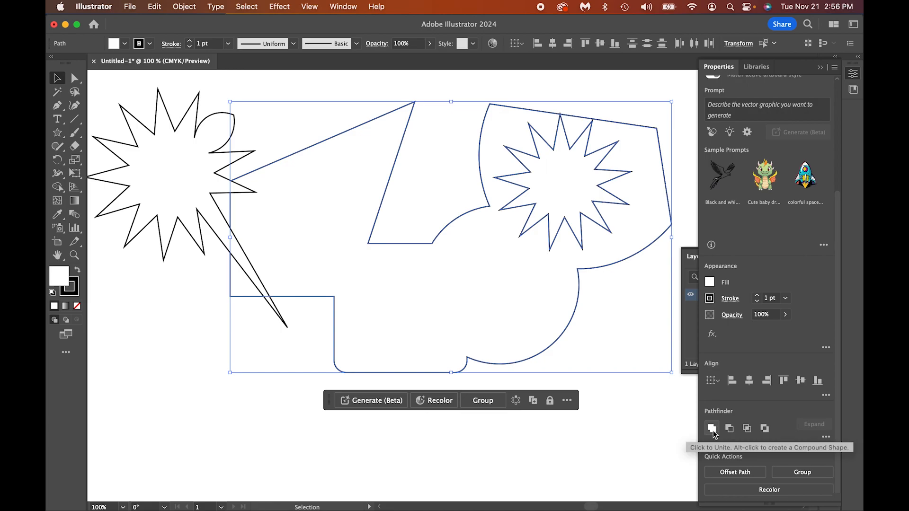
left_click(732, 428)
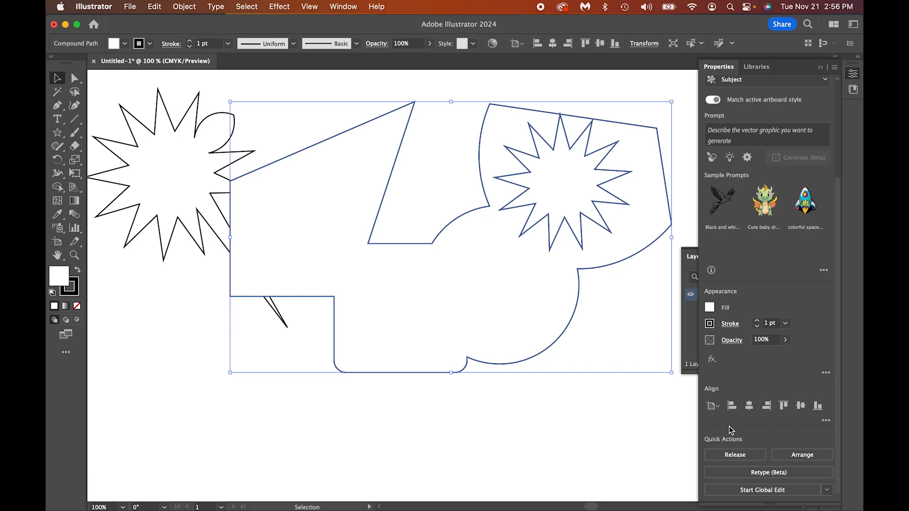
Step: Draw a large rectangle covering the artwork and fill it with magenta
left_click_drag(58, 133, 92, 134)
left_click_drag(139, 78, 684, 435)
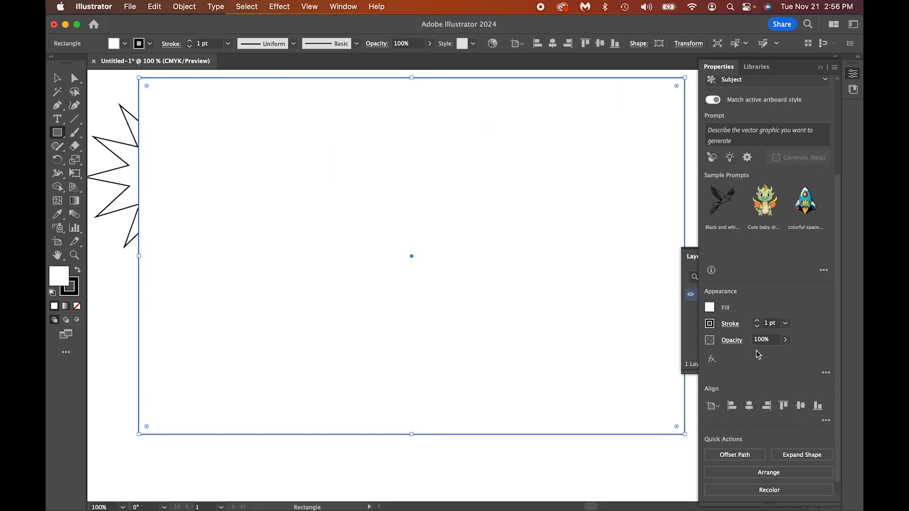
left_click(709, 309)
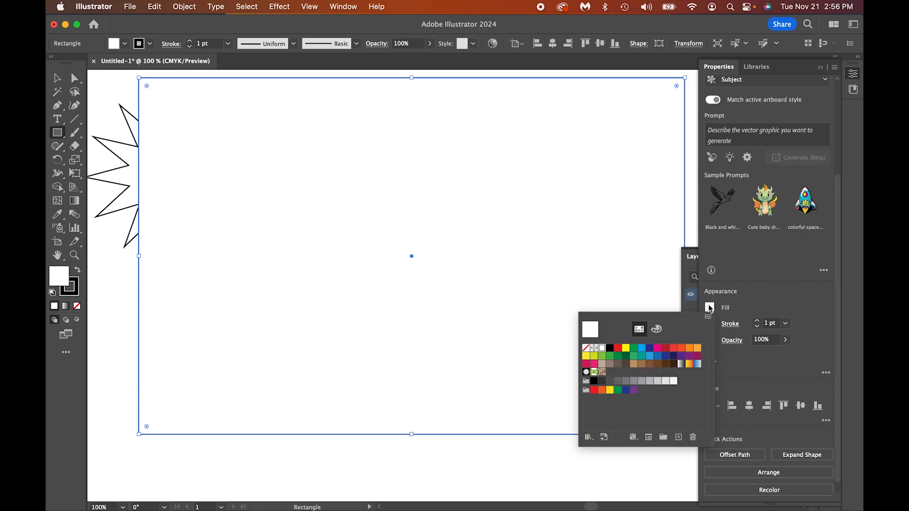
left_click(657, 349)
Step: Send the magenta rectangle to the back, behind all the other shapes
left_click(184, 6)
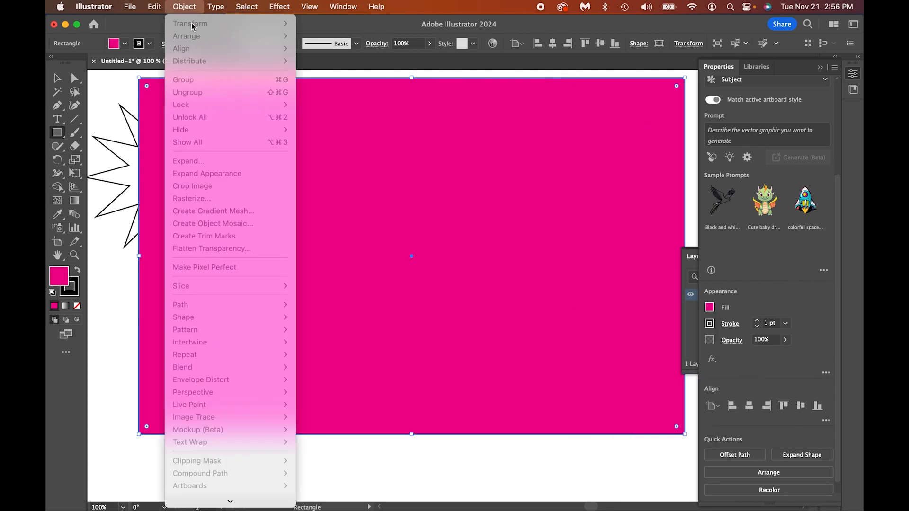
left_click(185, 7)
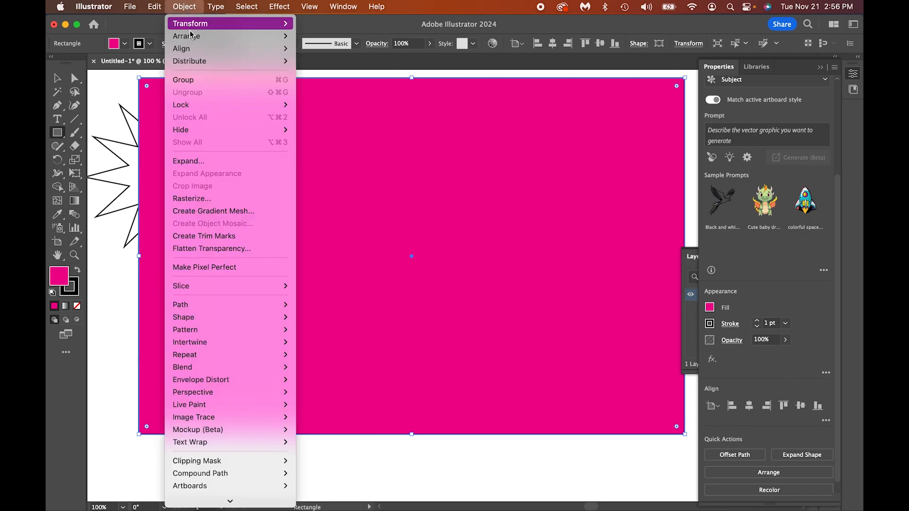
mouse_move(189, 36)
left_click(375, 77)
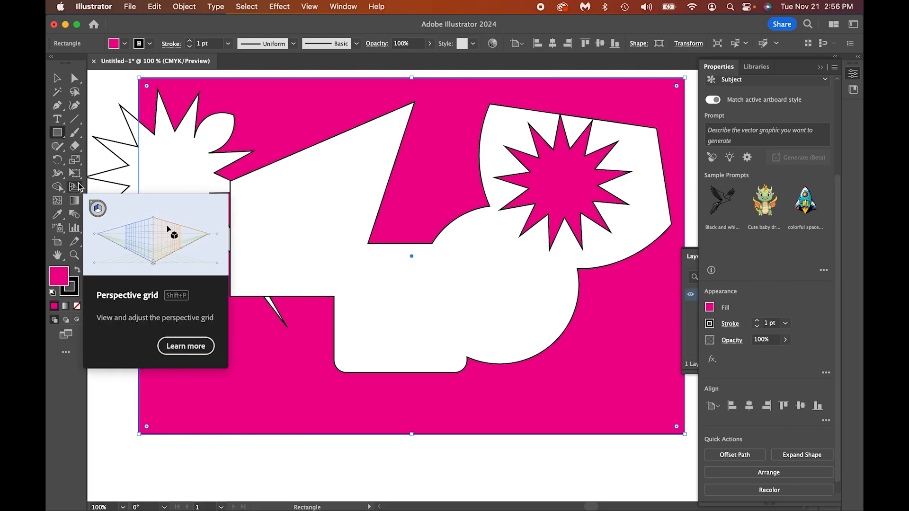
Step: Reshape the merged shape's inner notch by moving its two bottom anchor points with Direct Selection
left_click(74, 78)
left_click(368, 244)
left_click_drag(368, 244, 283, 235)
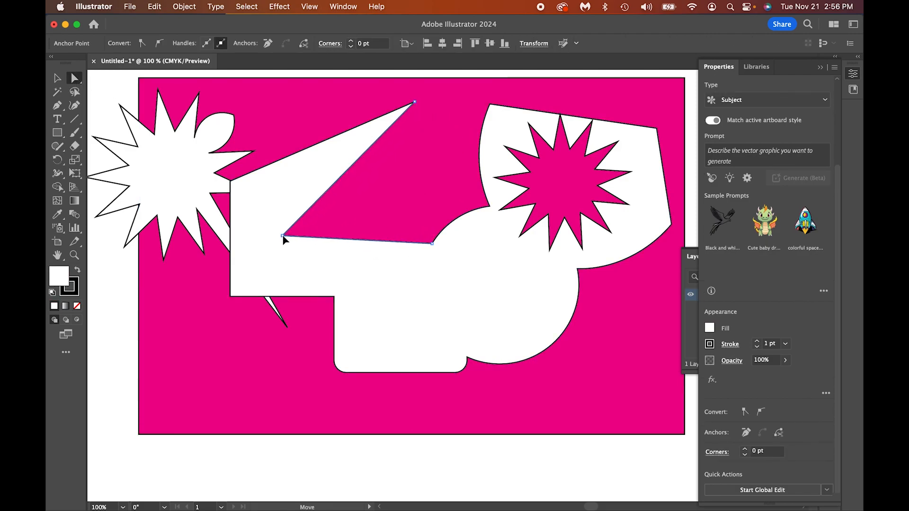
left_click_drag(433, 244, 448, 157)
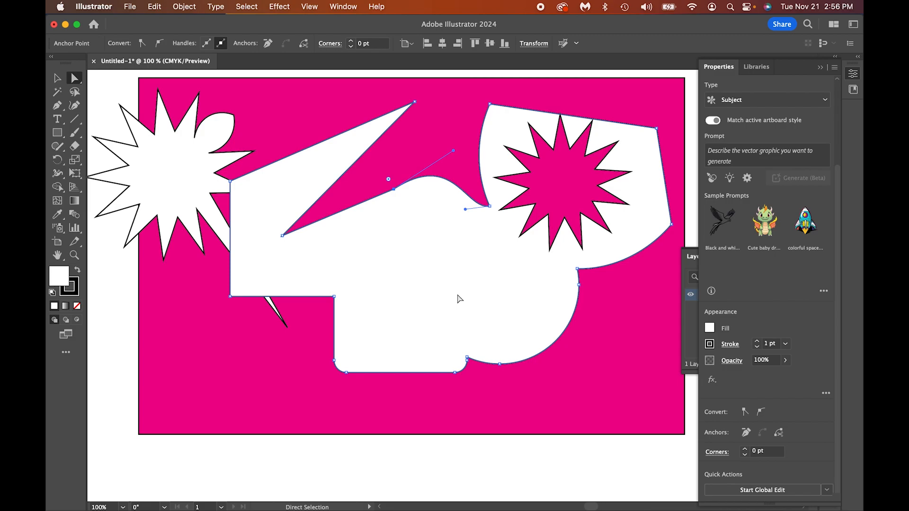